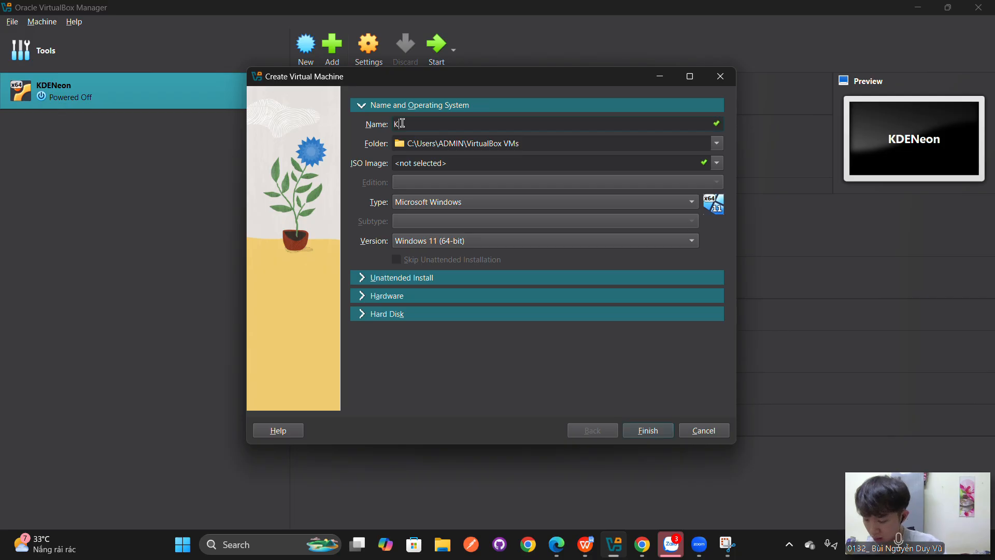
- Create a new VM named KDENeon23 with the neon-user-20250511-0744.iso image attached
type("DENeon")
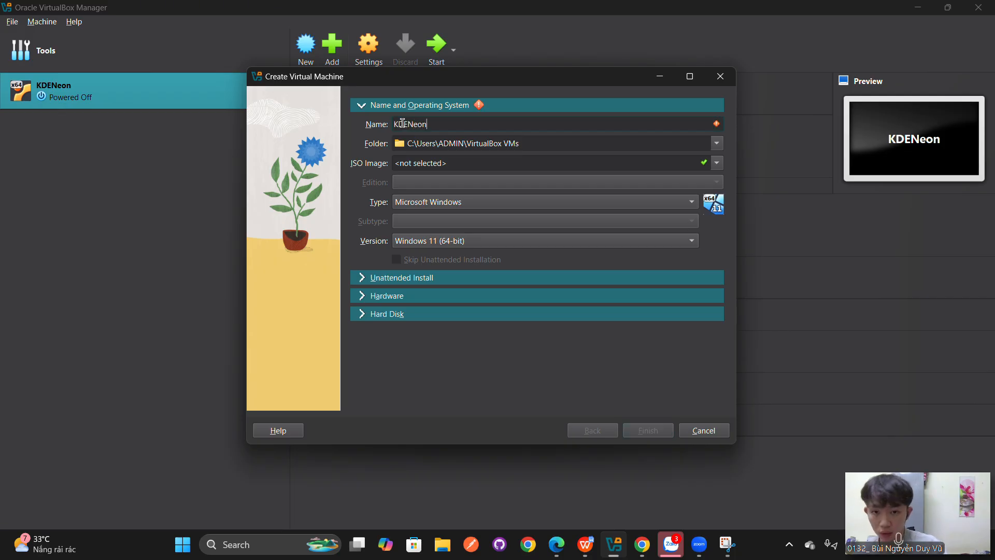
type("23")
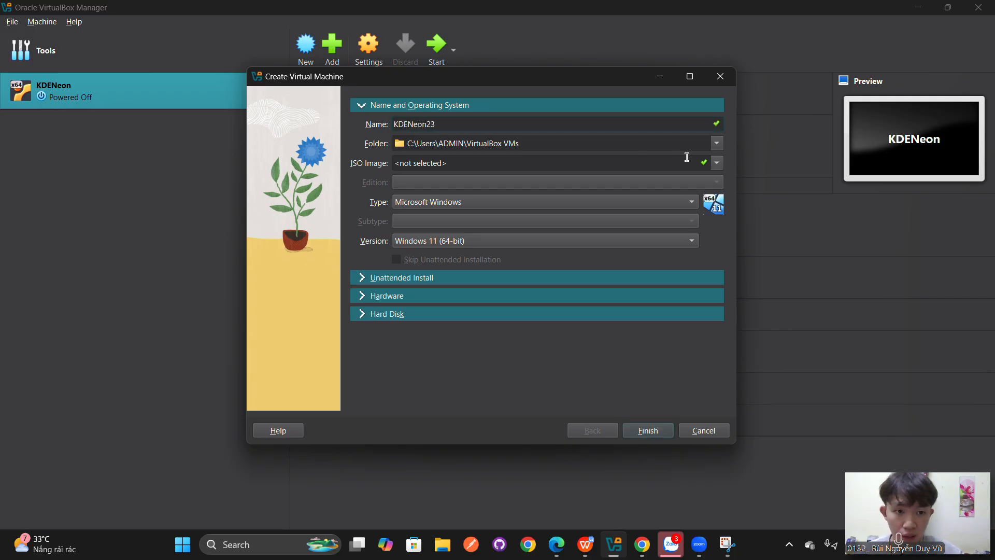
left_click(716, 163)
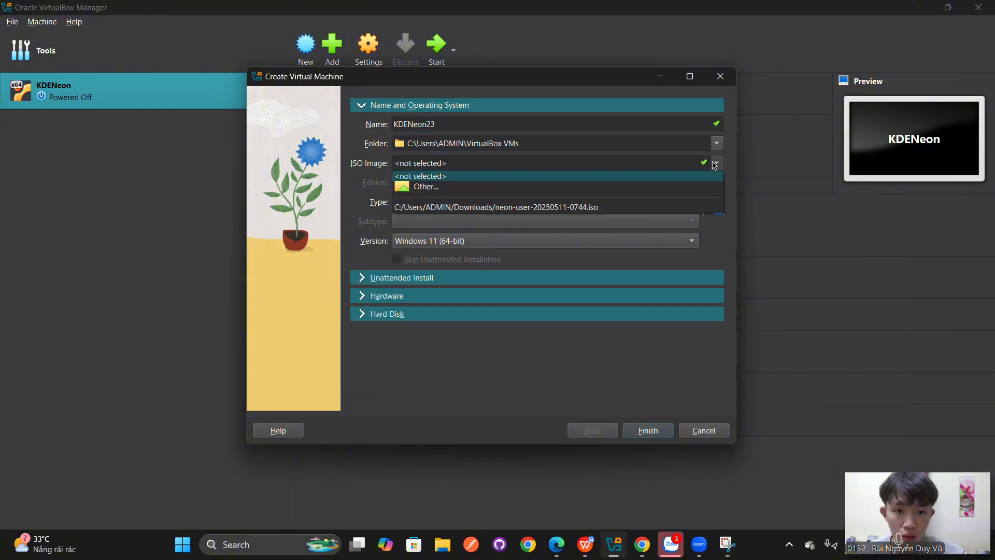
left_click(624, 208)
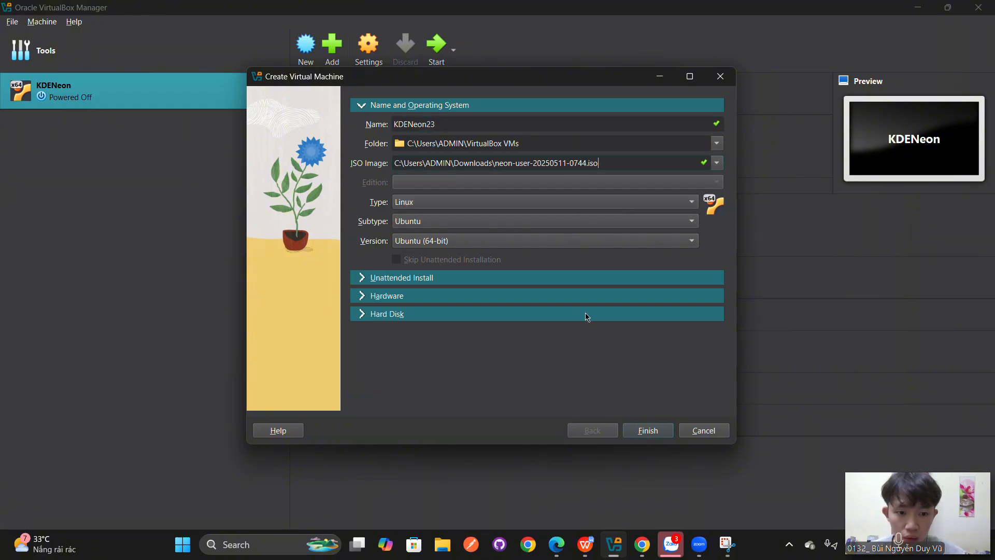
left_click(643, 431)
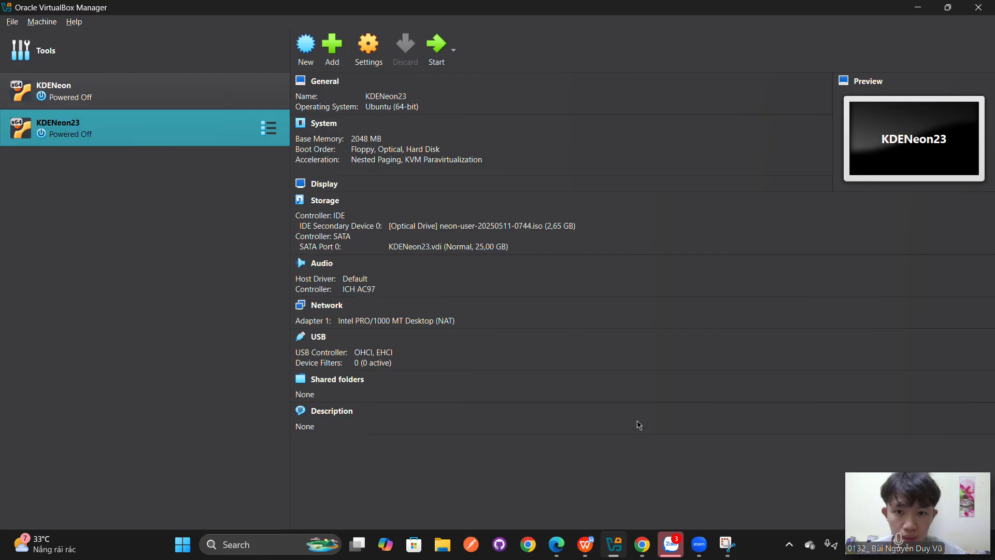
- Set KDENeon23's base memory to 3072 MB in its settings
left_click(366, 57)
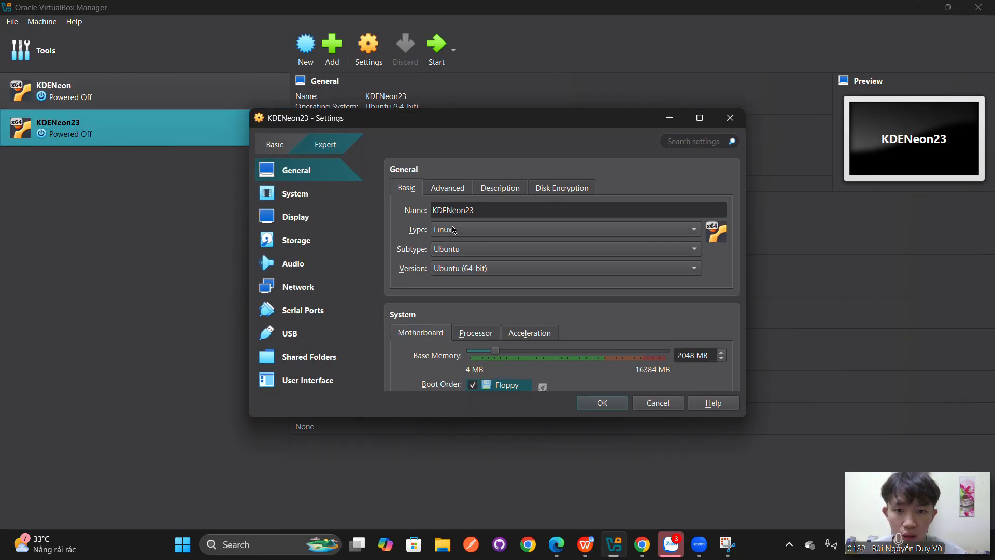
scroll(423, 244, "down", 1)
scroll(422, 243, "down", 2)
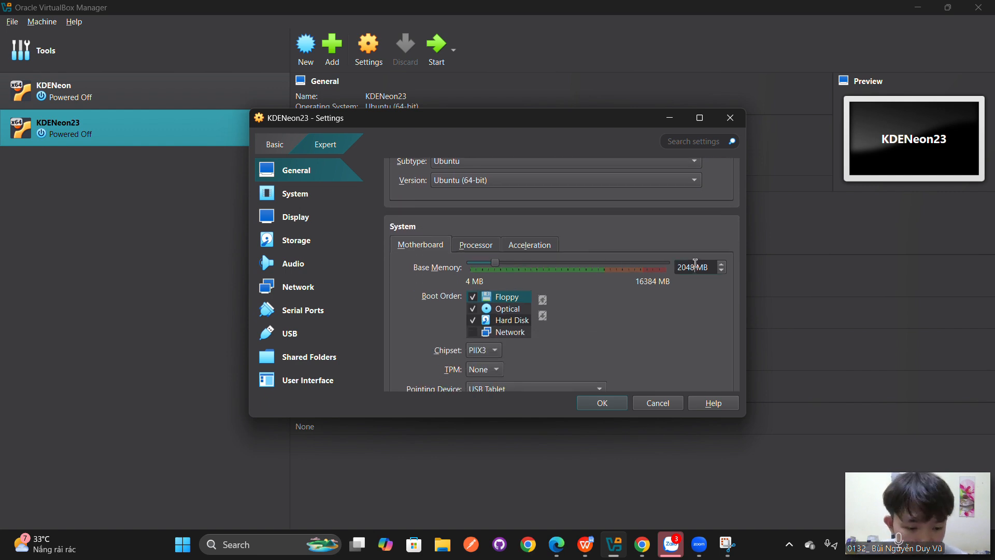
key("BackSpace")
key("BackSpace")
key("BackSpace")
key("BackSpace")
type("30")
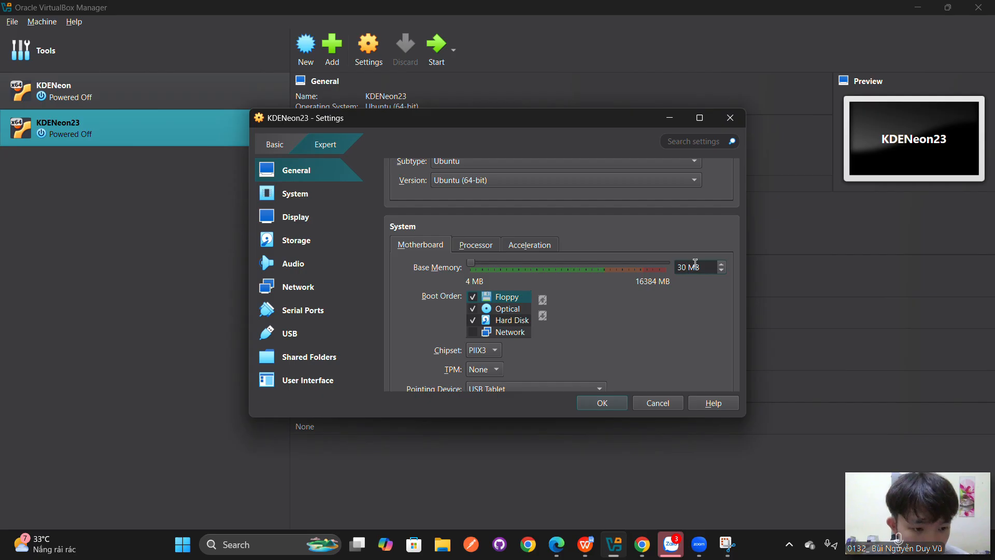
type("72")
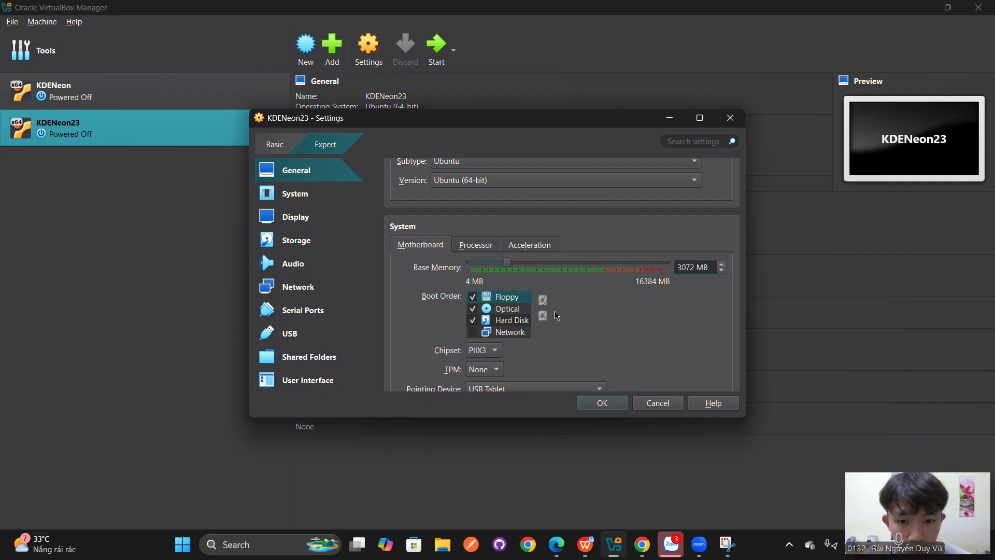
- Raise the processor count to 2 on the Processor tab
left_click(485, 246)
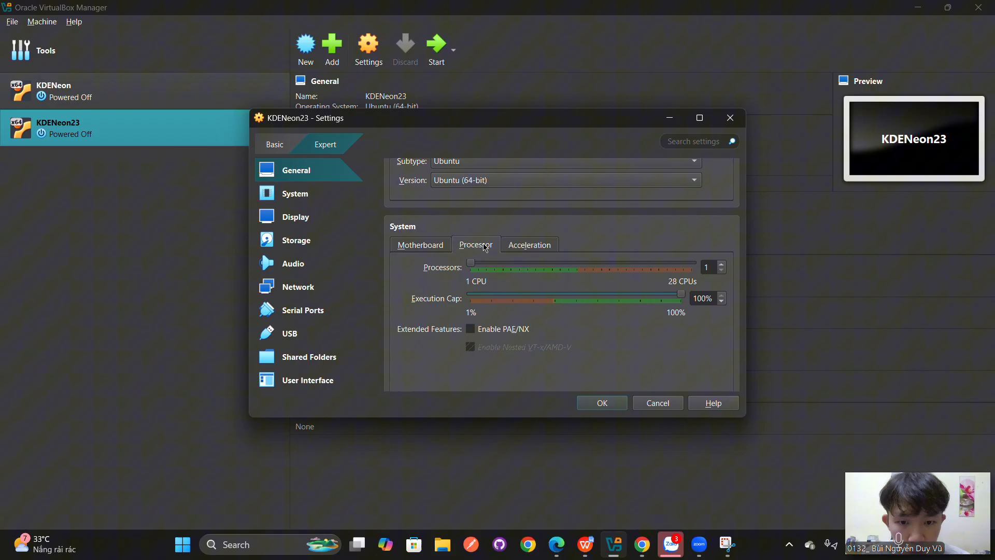
left_click(722, 264)
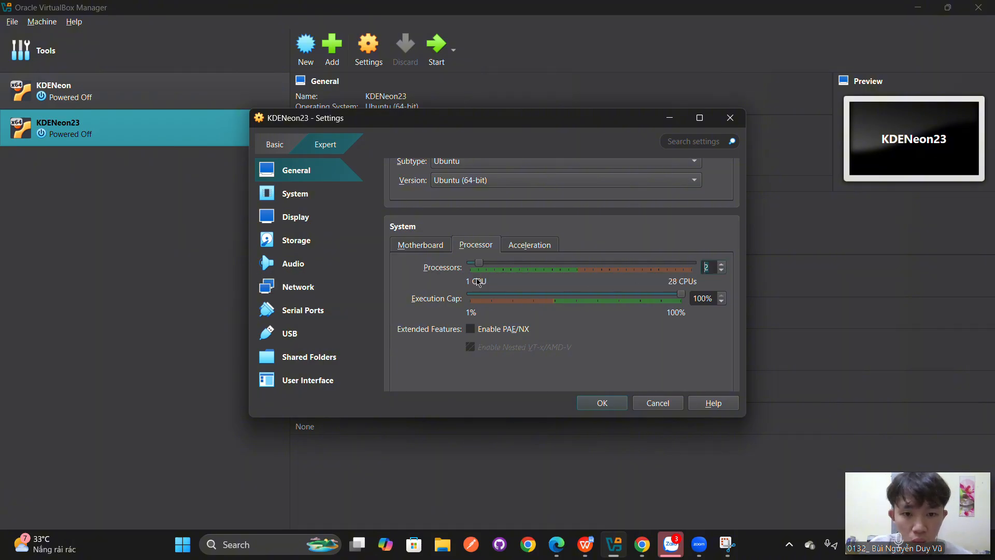
scroll(477, 302, "up", 2)
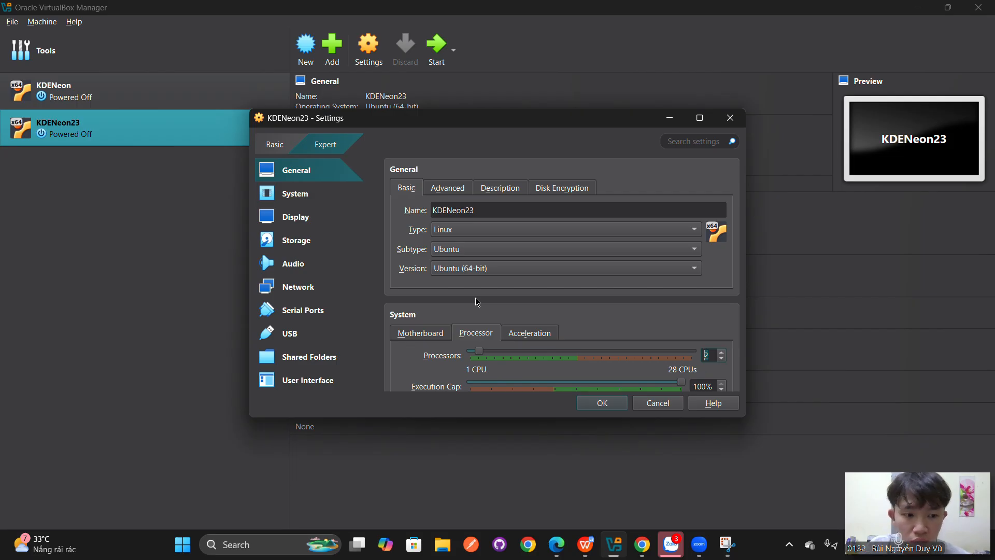
scroll(477, 302, "down", 5)
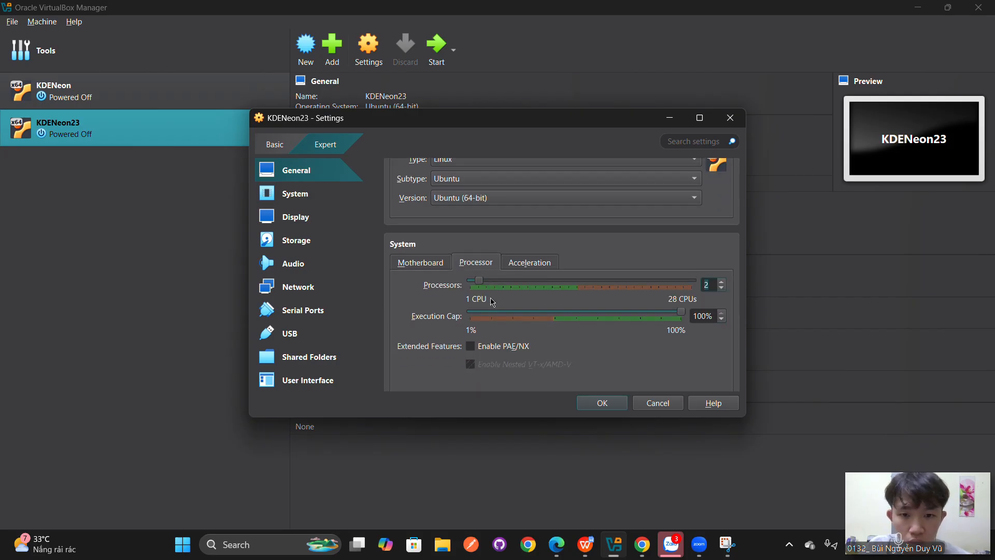
- Enable 3D acceleration, set video memory to 128 MB, and save the settings
scroll(492, 302, "down", 2)
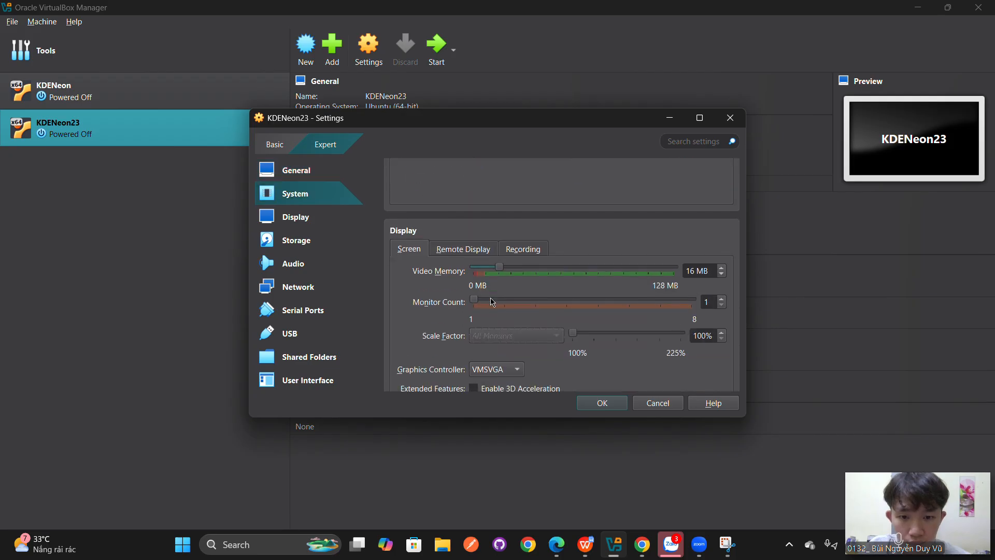
left_click(473, 347)
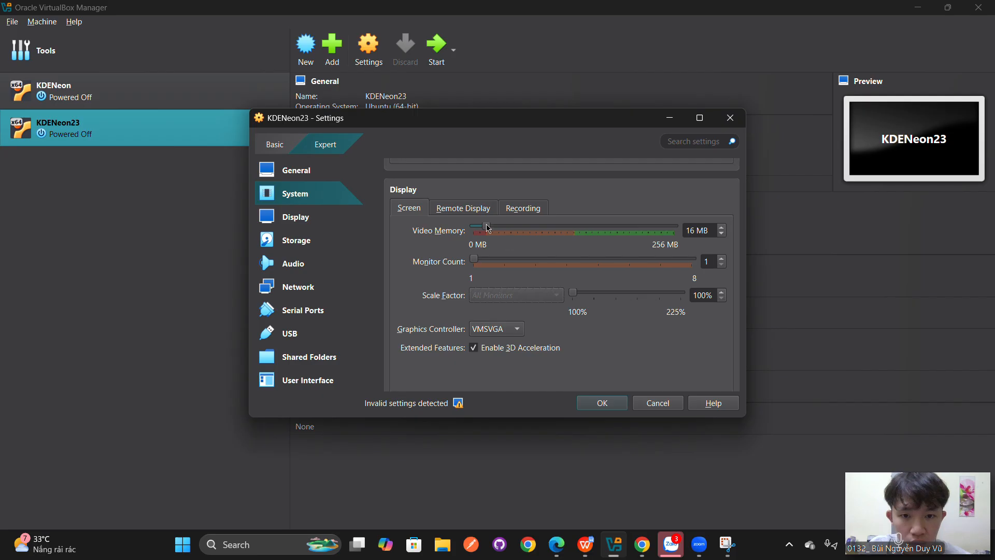
left_click_drag(490, 229, 576, 235)
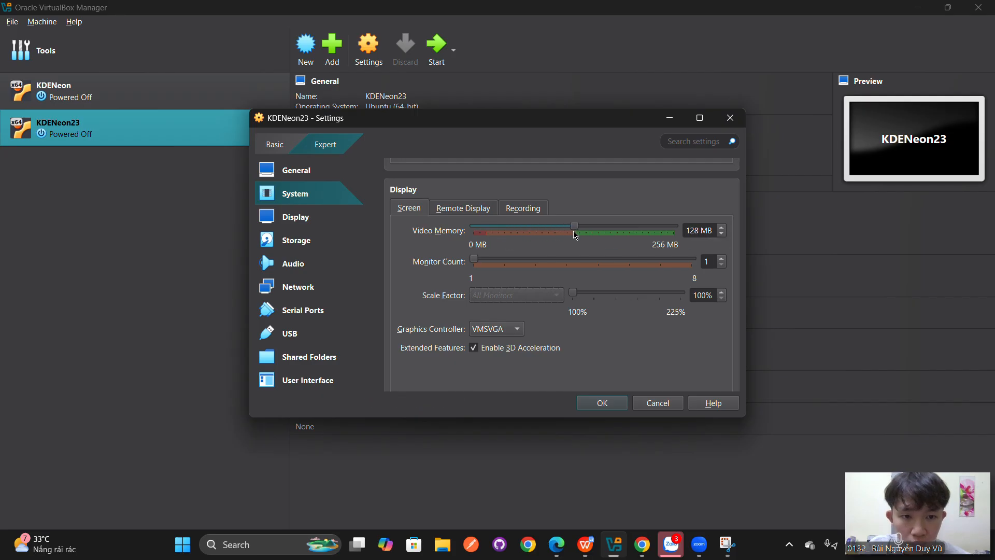
scroll(594, 355, "down", 6)
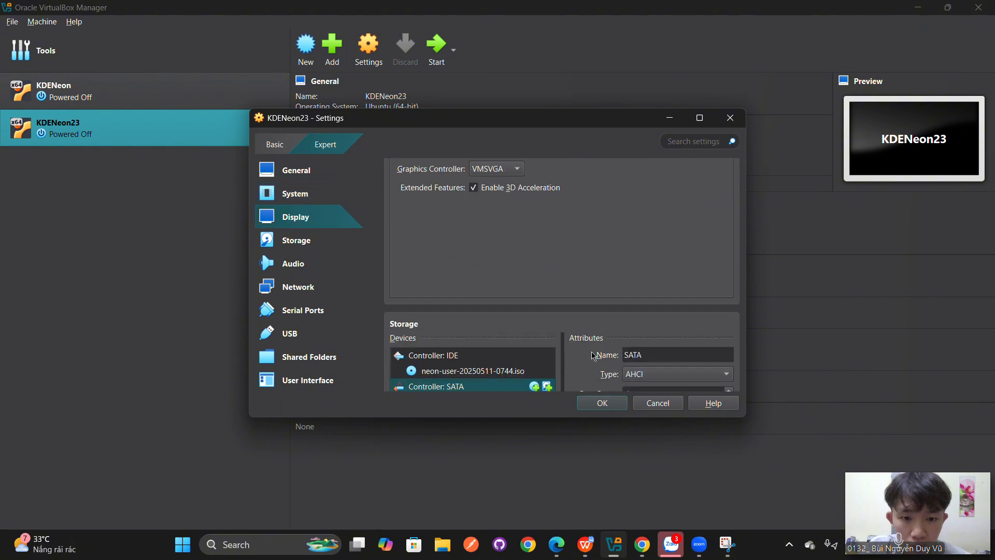
left_click(600, 403)
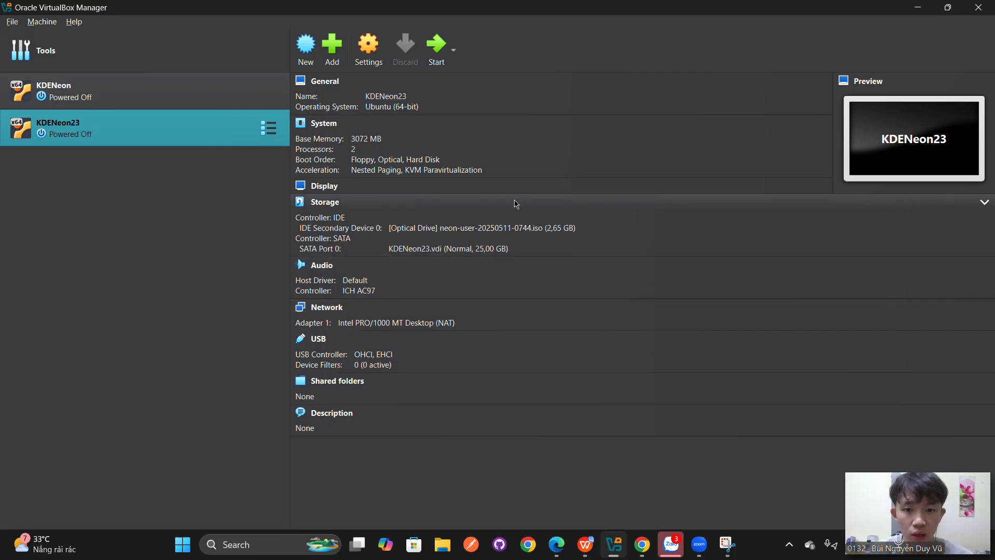
- Start the KDENeon23 virtual machine to boot it from the neon ISO
left_click(435, 58)
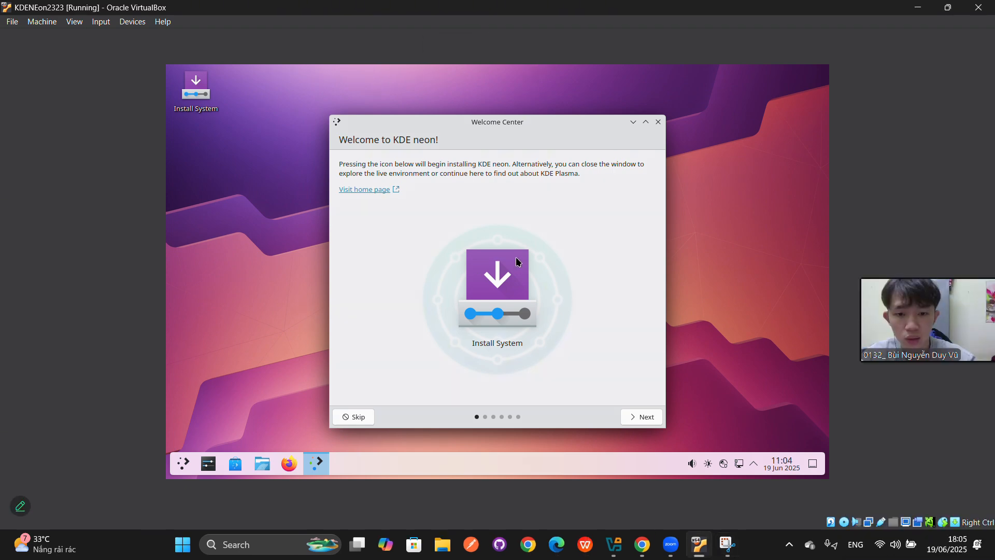
- Launch the KDE neon installer with American English, Ho Chi Minh time zone and default keyboard
left_click(501, 284)
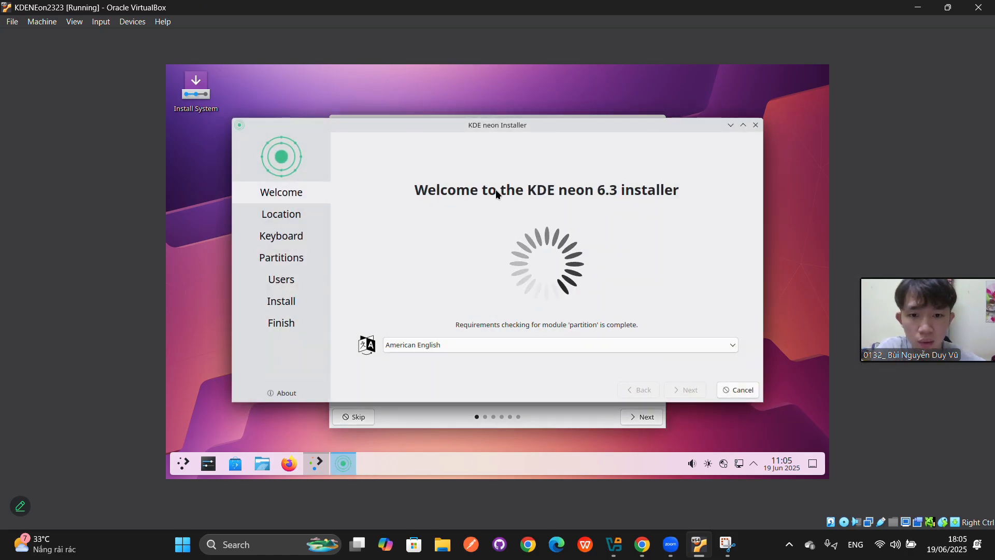
left_click(443, 344)
left_click(447, 344)
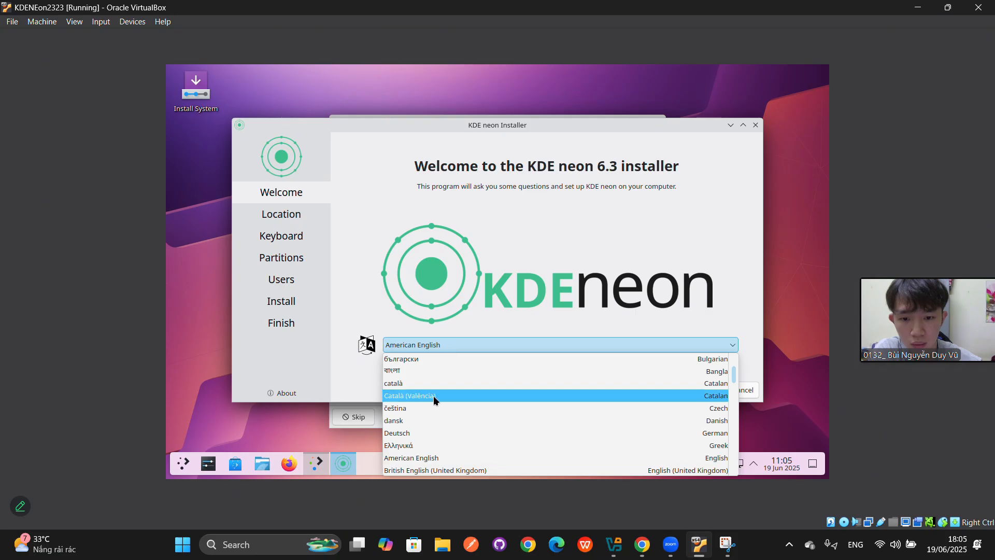
left_click(512, 328)
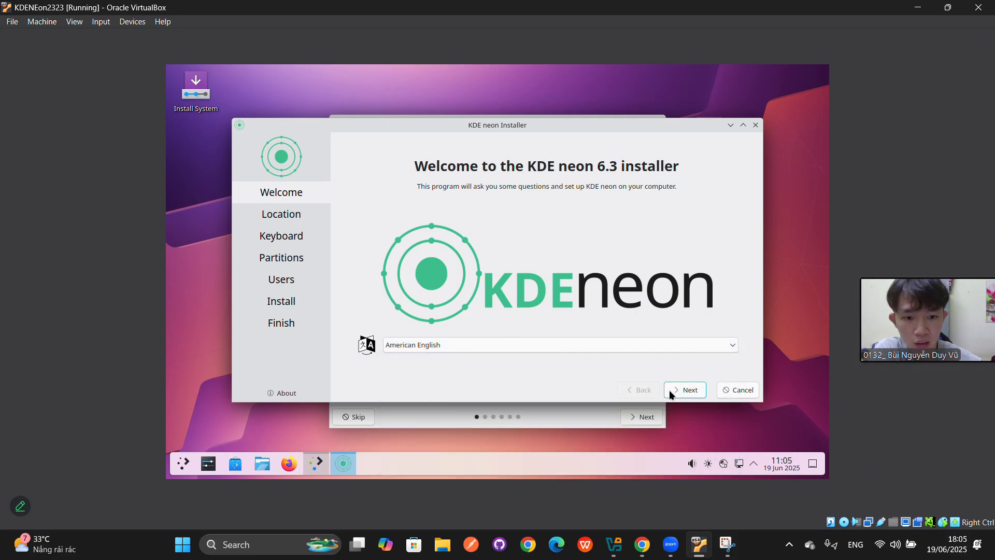
left_click(670, 389)
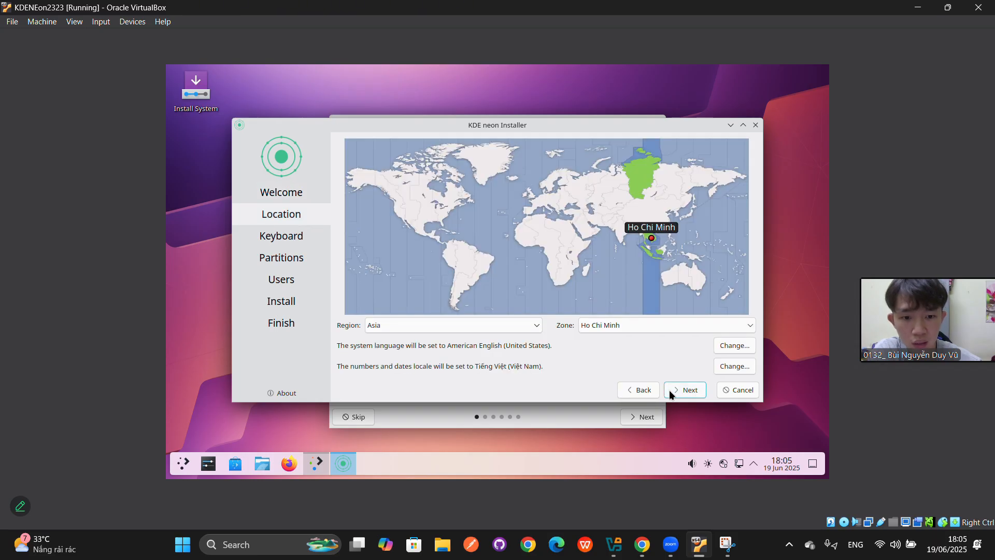
left_click(670, 389)
left_click(669, 390)
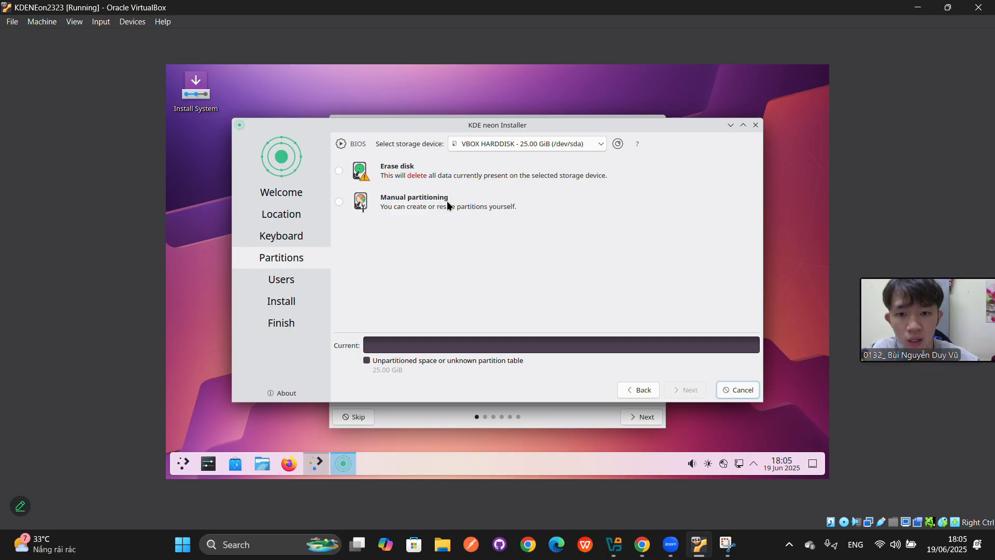
- Choose manual partitioning and create a new MBR partition table on the disk
left_click(340, 202)
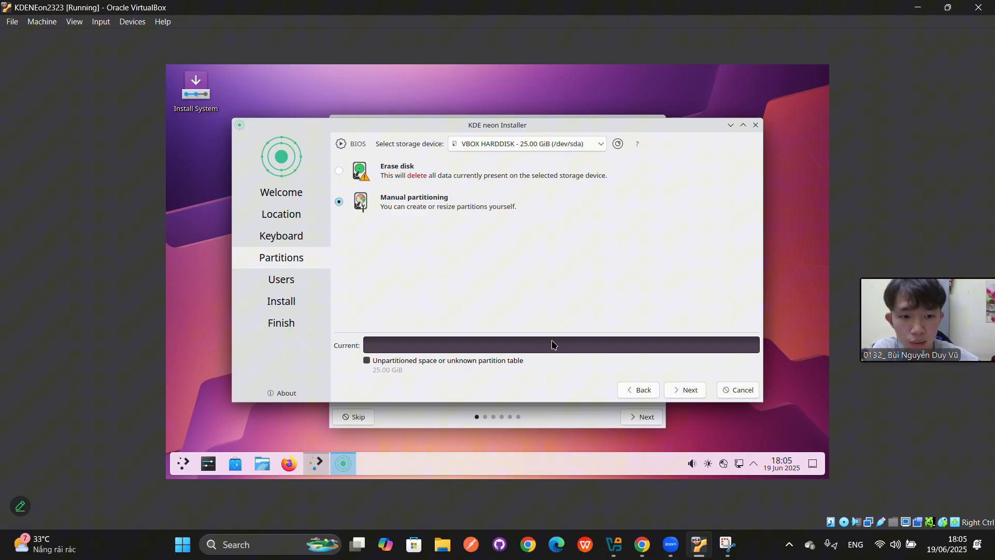
left_click(671, 390)
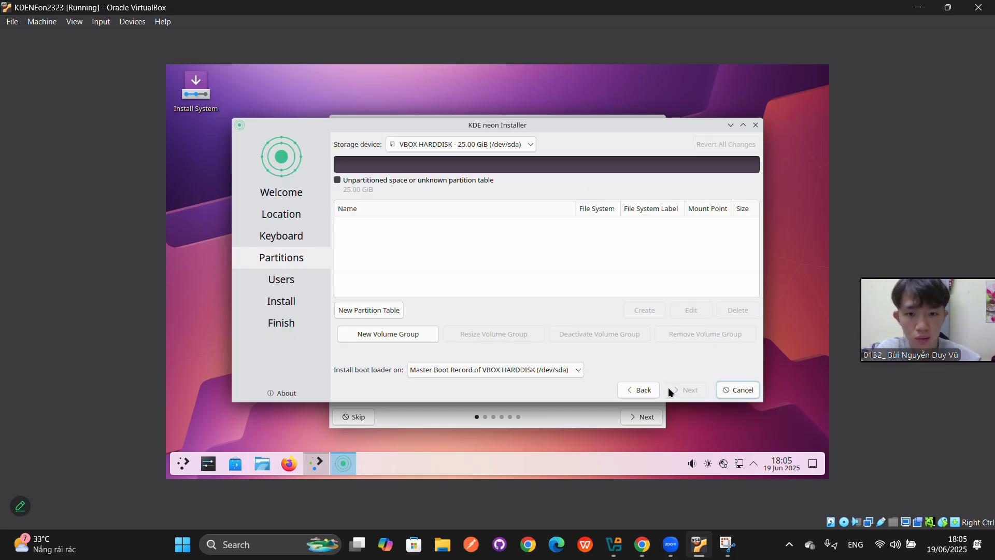
left_click(367, 313)
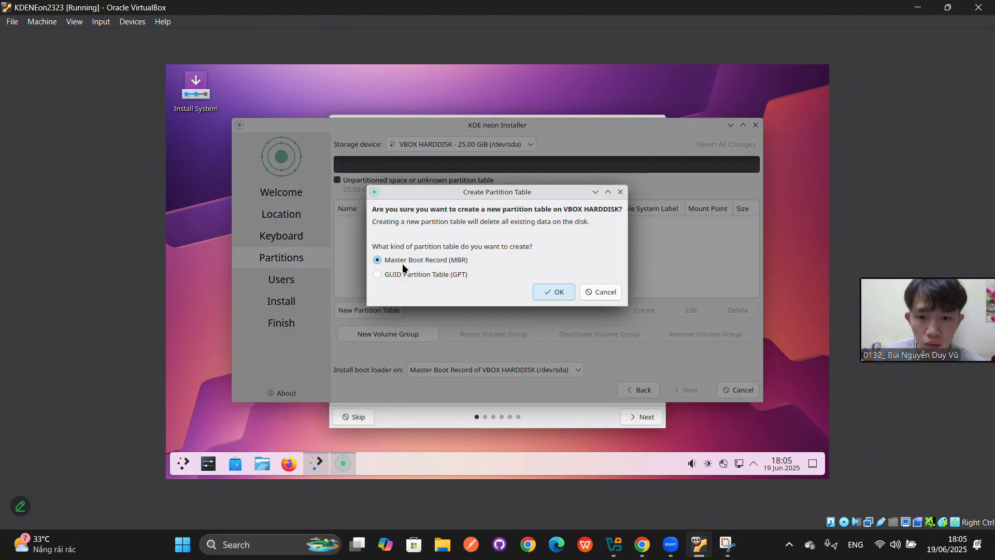
left_click(547, 294)
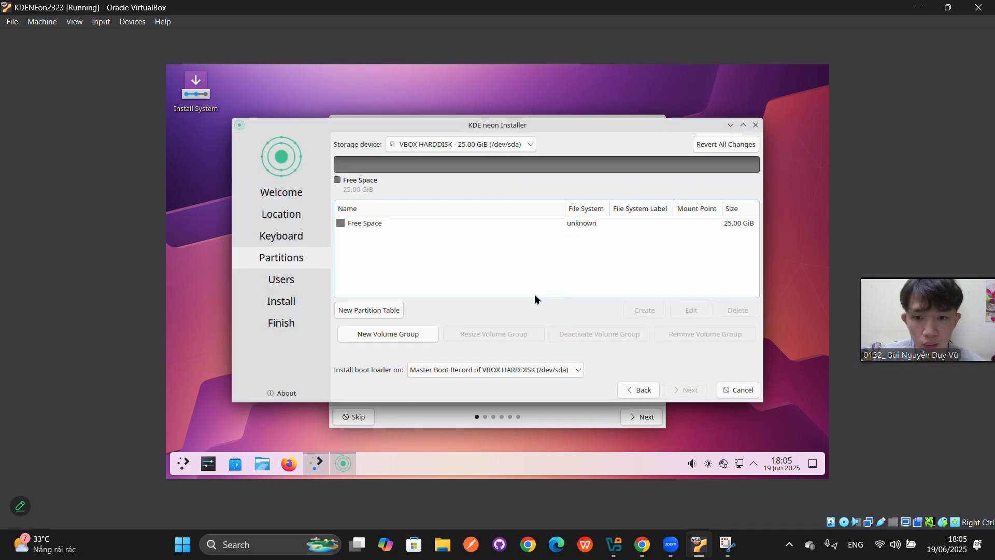
- Create a 2559 MiB (2.50 GiB) linuxswap partition in the free space
left_click(375, 228)
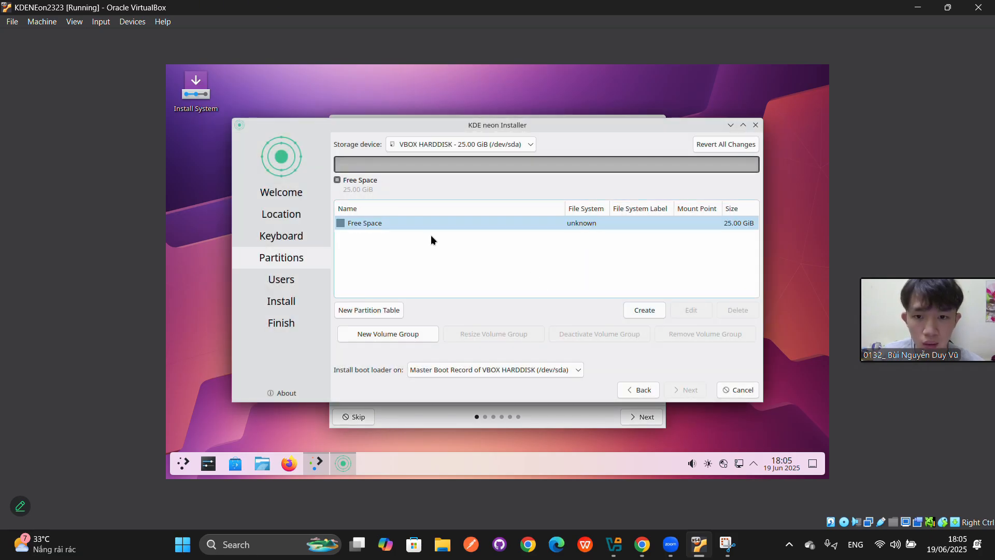
double_click(393, 223)
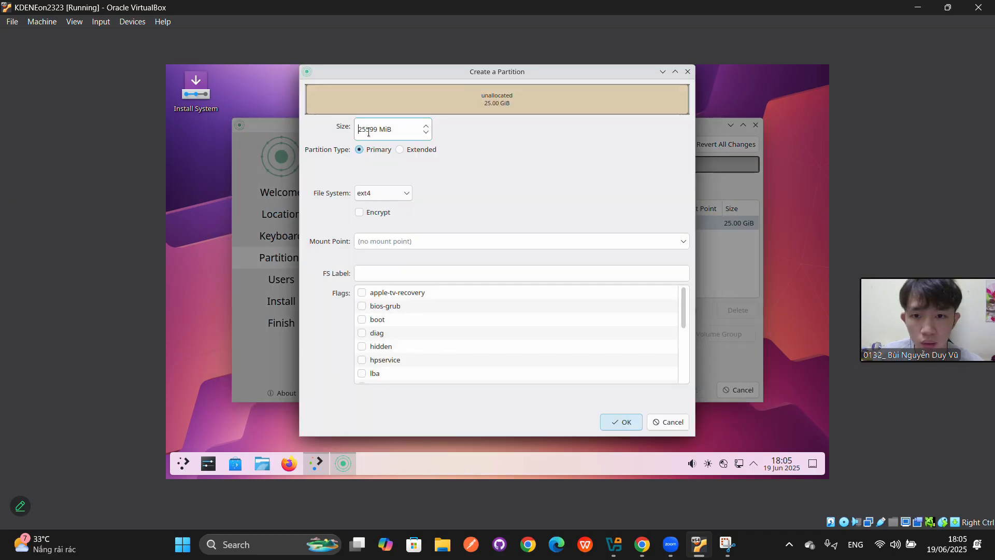
key("BackSpace")
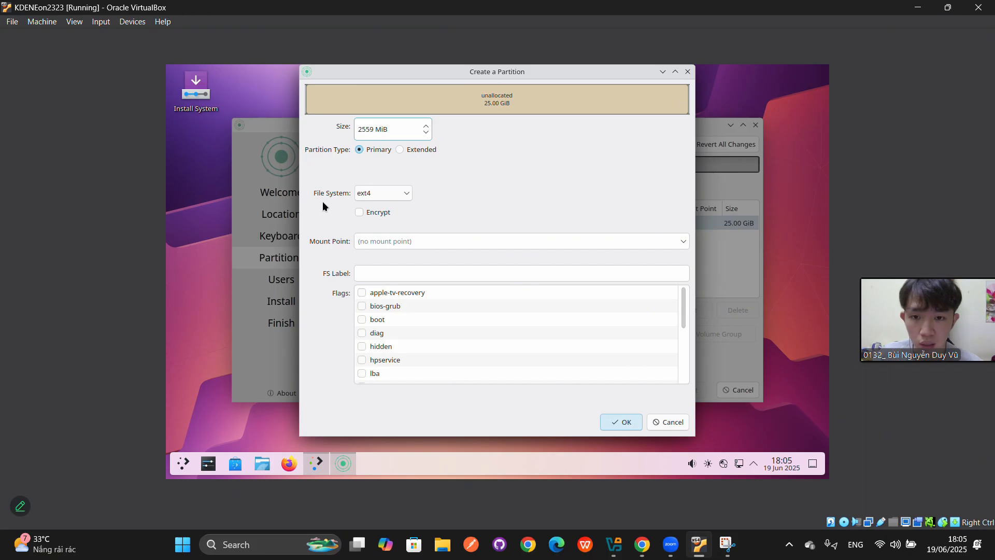
left_click(384, 197)
left_click(379, 257)
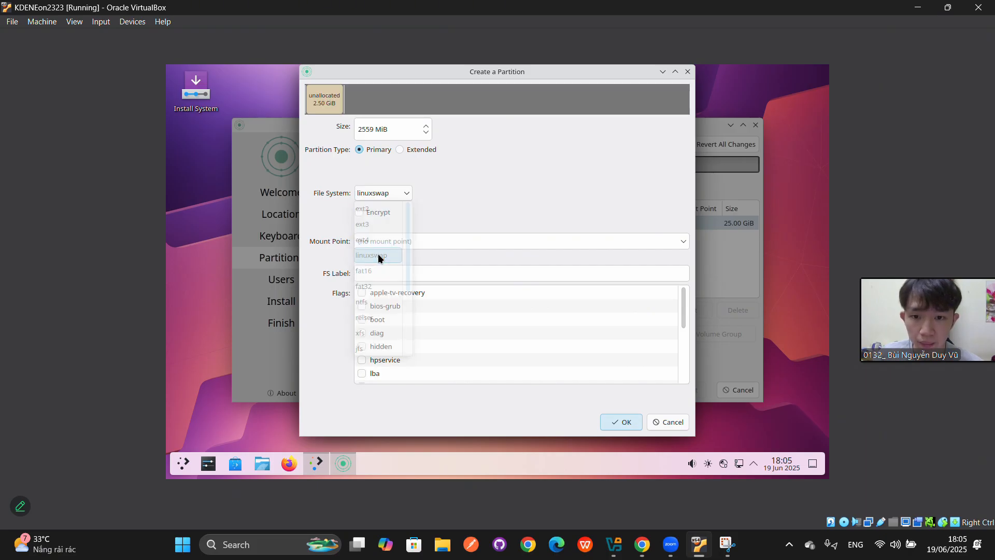
left_click(603, 417)
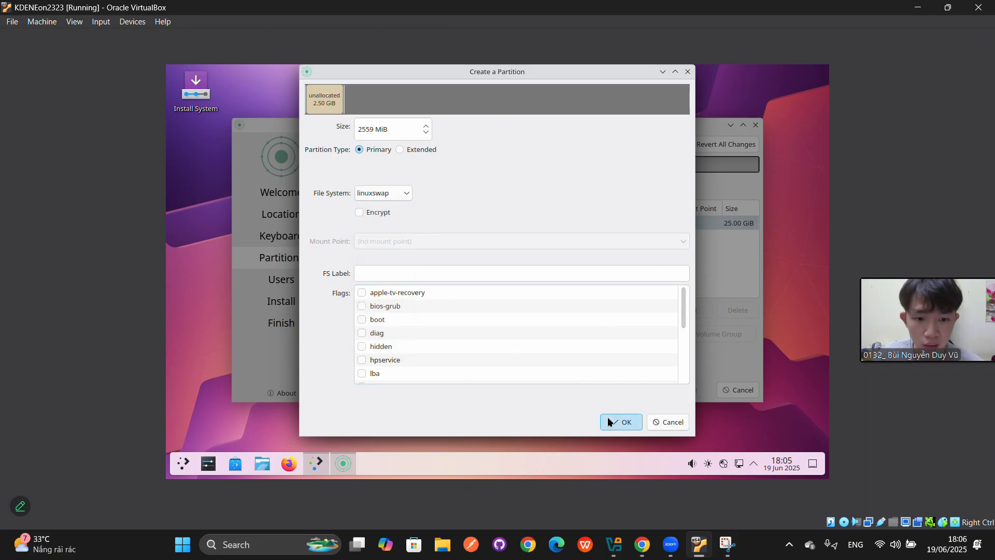
- Create a 22.50 GiB ext4 root partition mounted at / in the remaining space
double_click(418, 237)
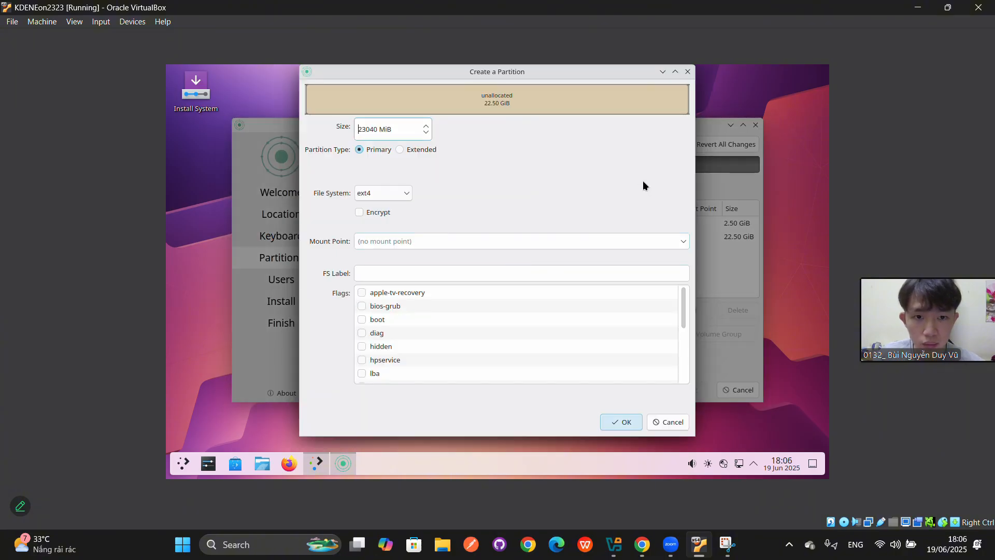
left_click(687, 72)
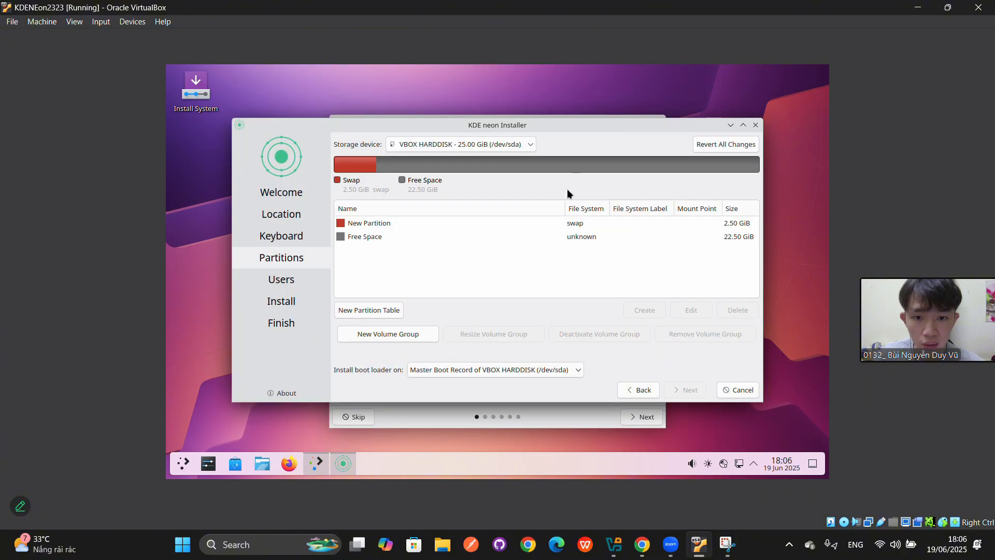
left_click(521, 238)
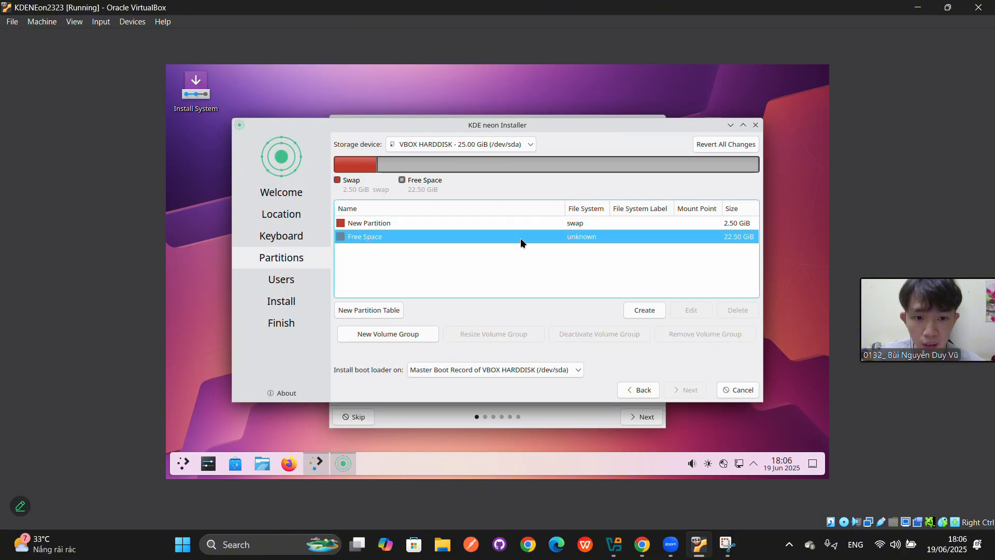
left_click(646, 312)
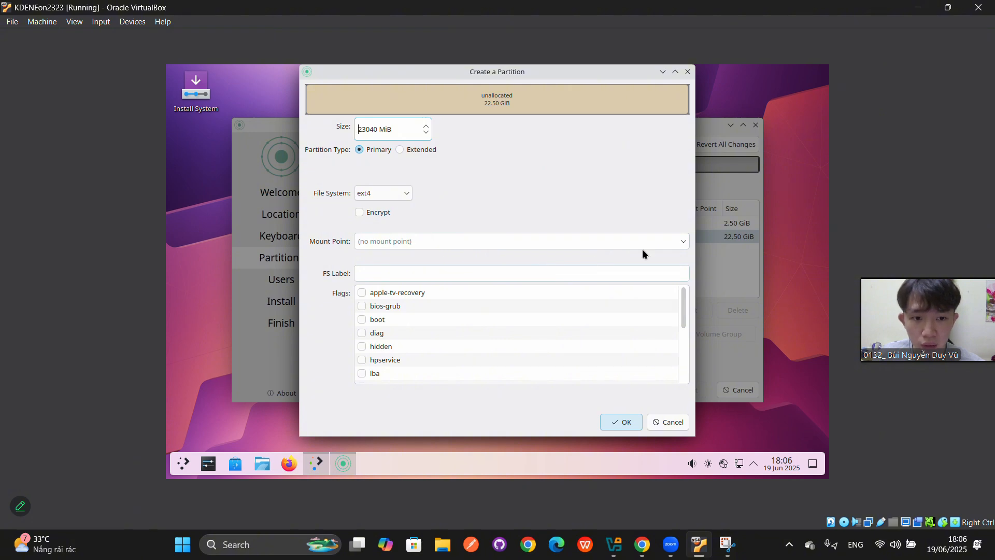
left_click(684, 243)
left_click(465, 262)
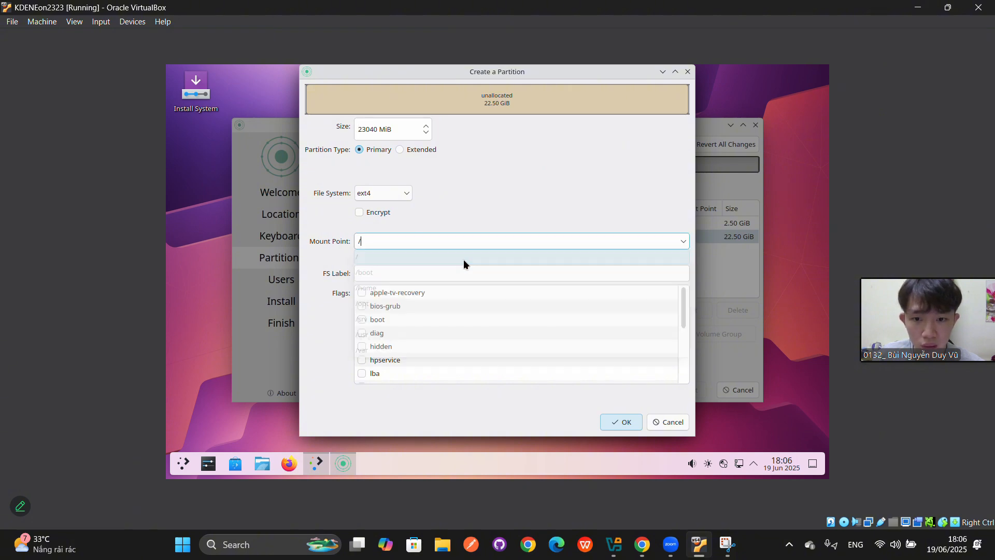
left_click(620, 421)
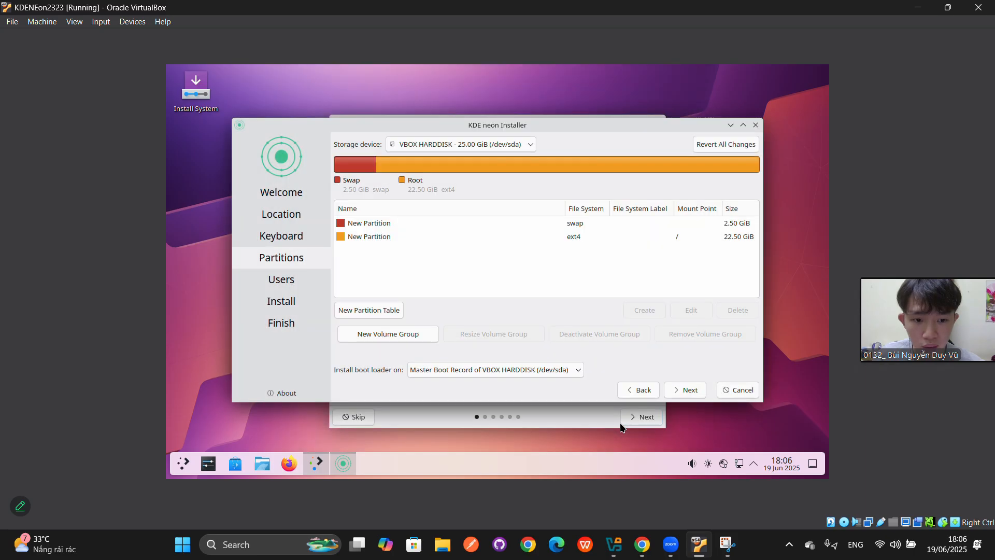
- Dismiss the GPT-on-BIOS notice and enter the user's full name
left_click(675, 393)
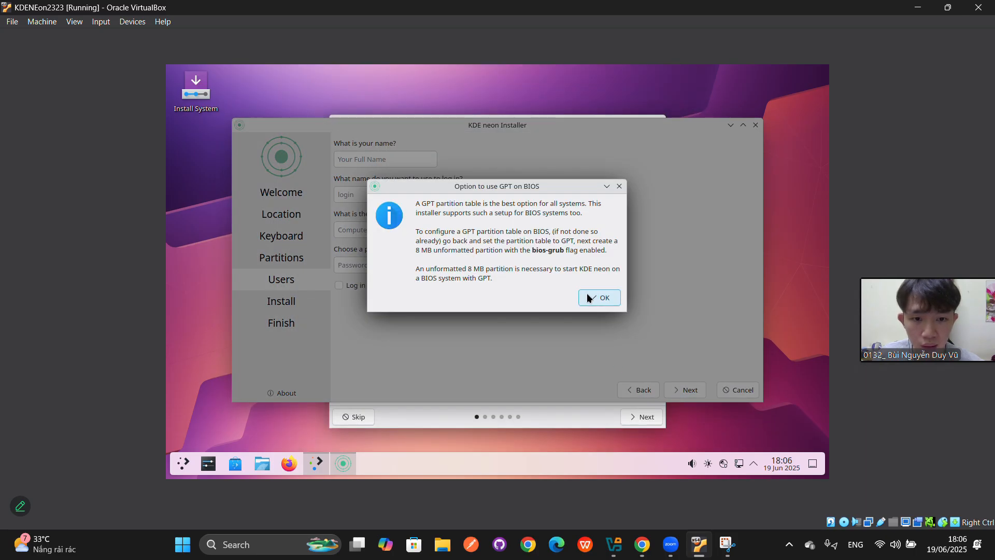
left_click(587, 293)
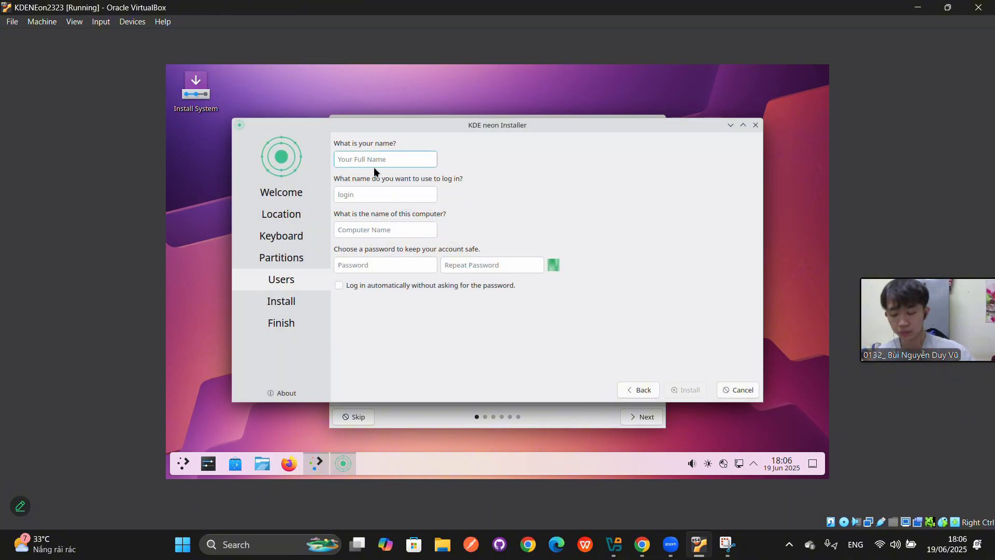
type("Duyvu")
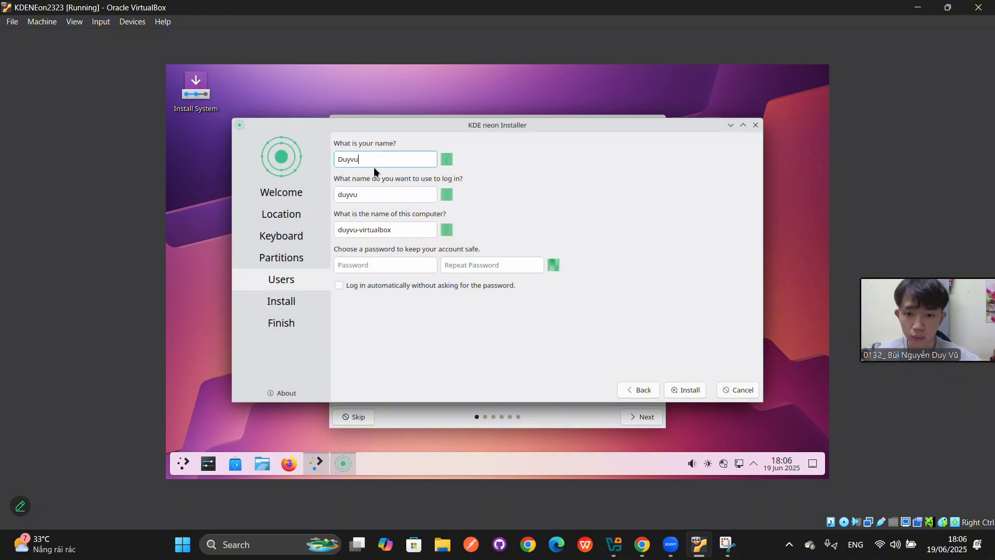
- Enter the account password in both password fields and begin installing KDE neon
left_click(366, 266)
type("123")
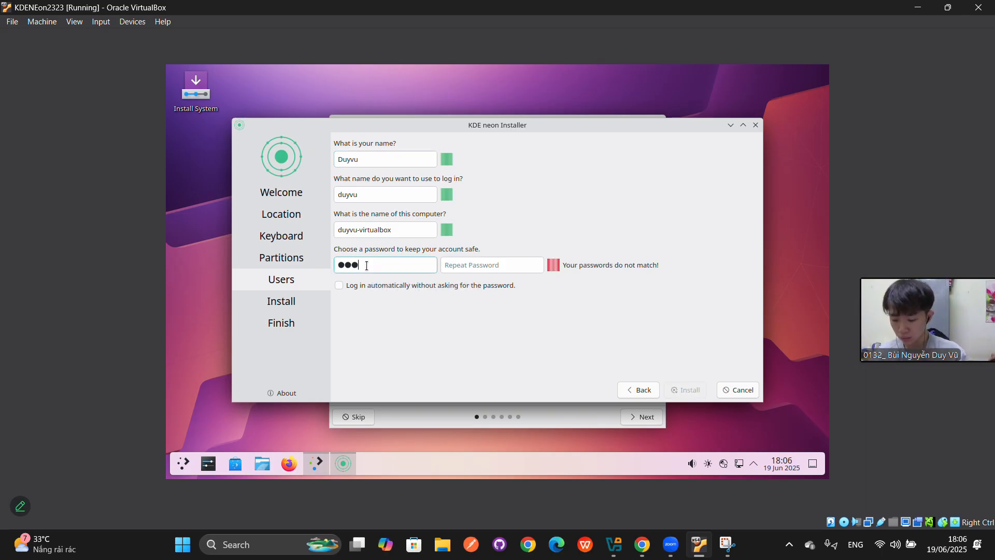
type("456")
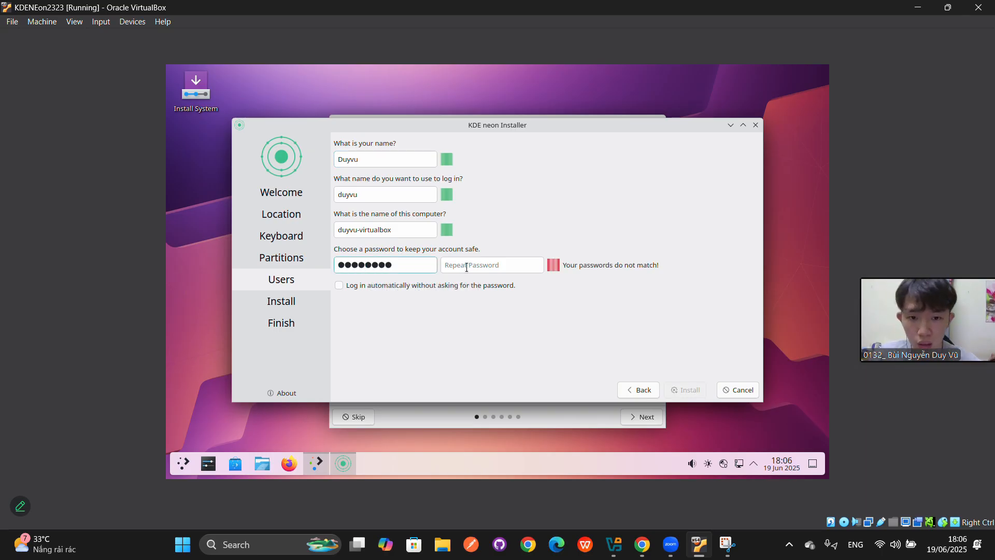
left_click(466, 267)
type("123")
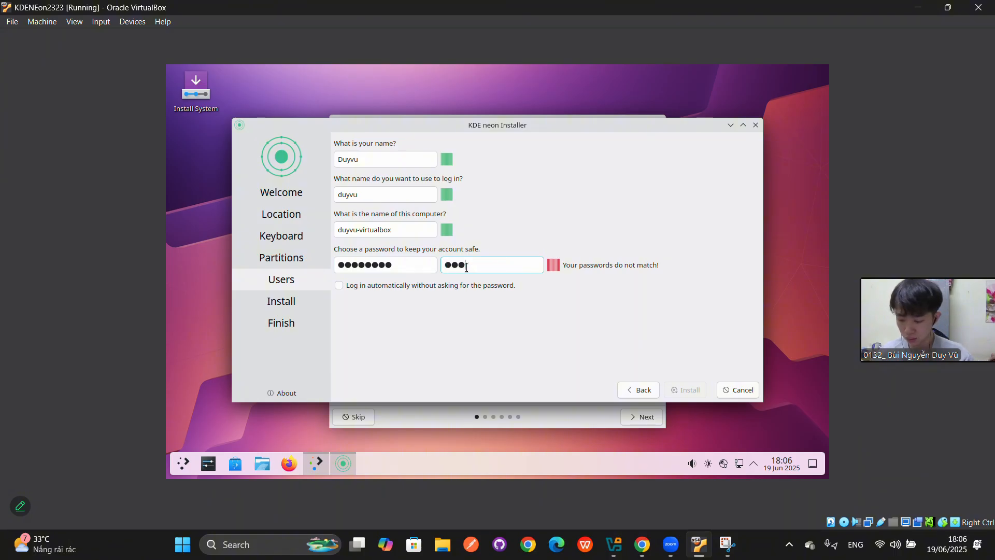
type("45678")
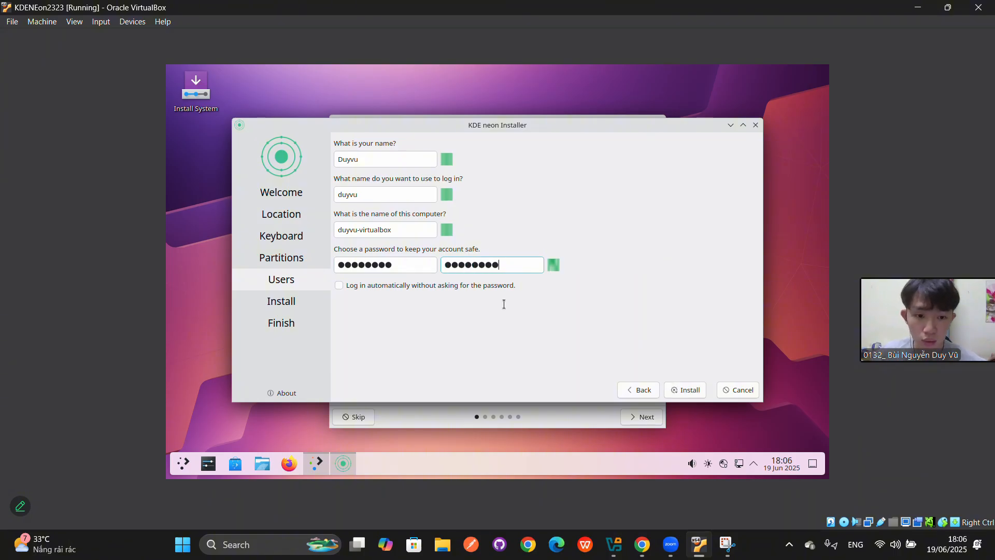
left_click(683, 391)
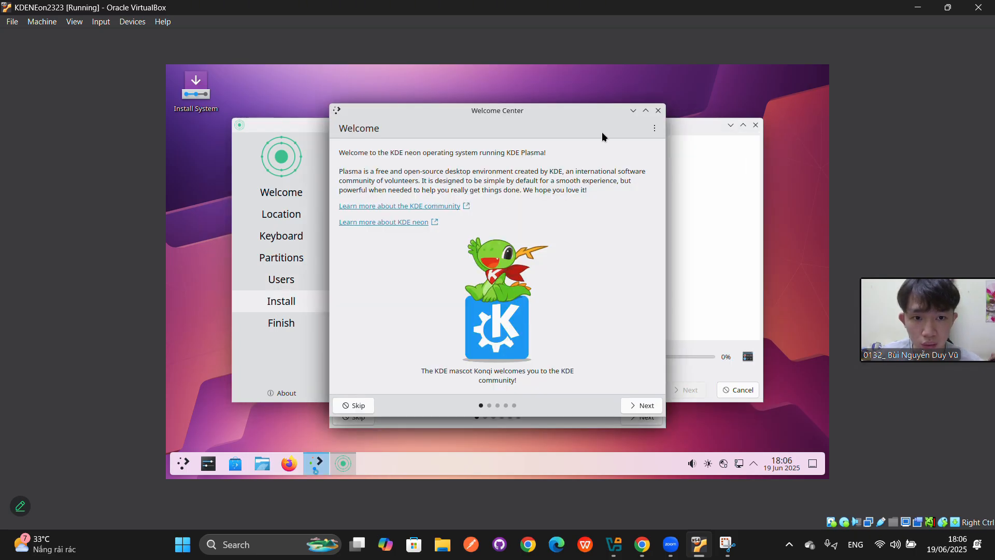
- Minimize the Welcome Center and, once installation finishes, finish with Restart now
left_click(632, 110)
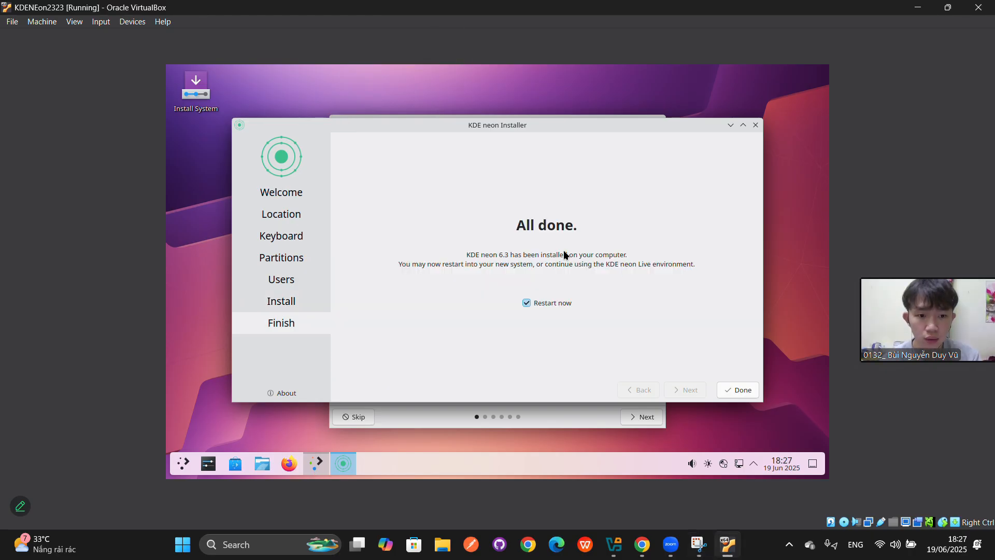
left_click(724, 389)
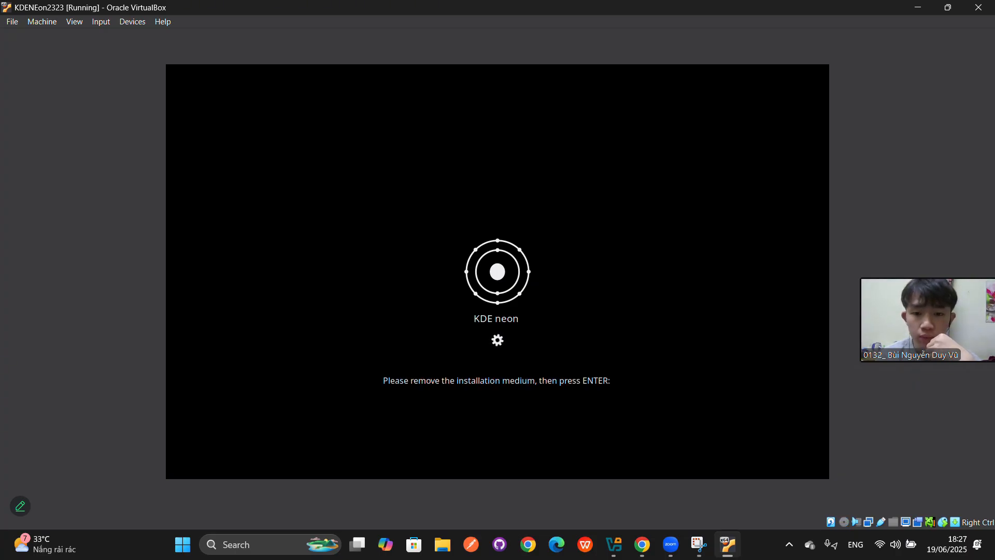
- Confirm the remove-medium prompt and enter the account password at the login screen
key("Return")
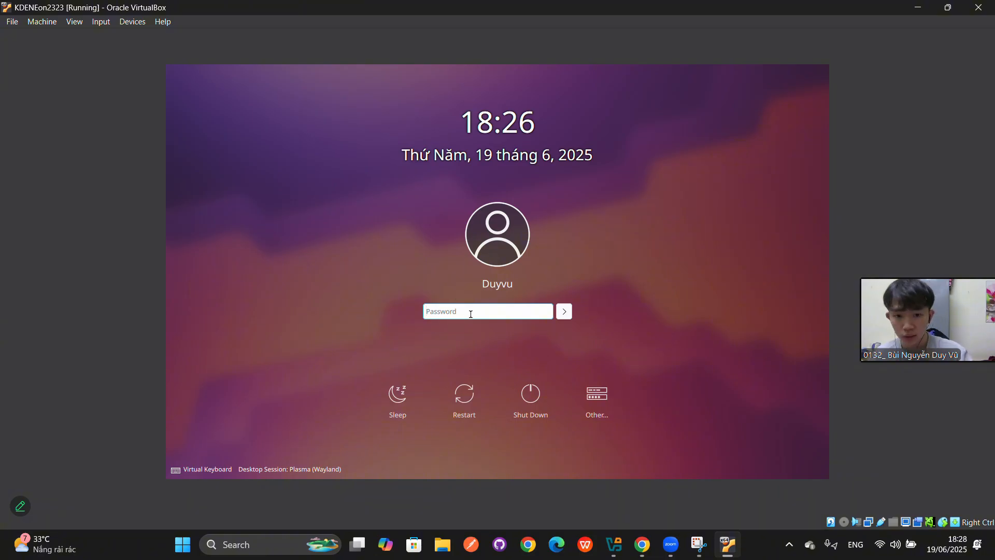
type("*******")
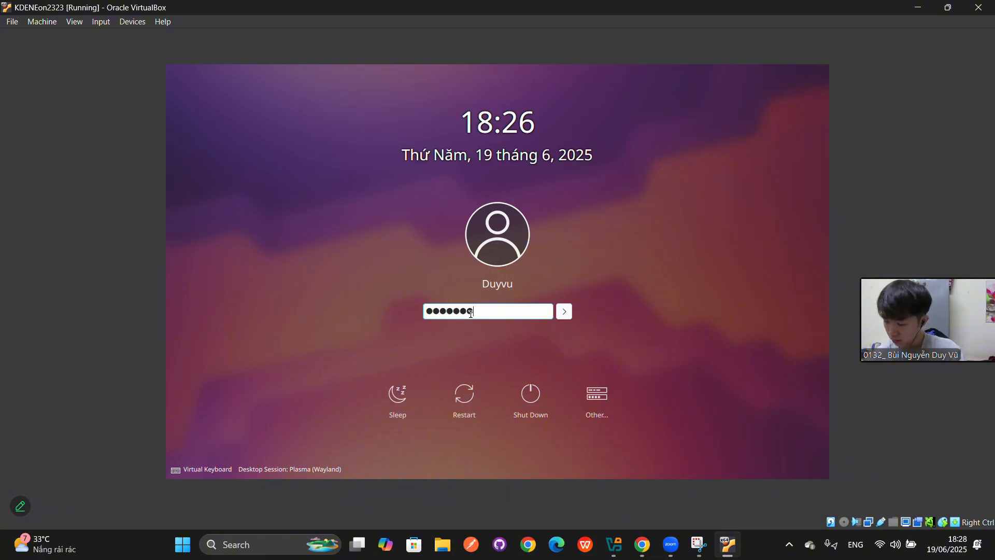